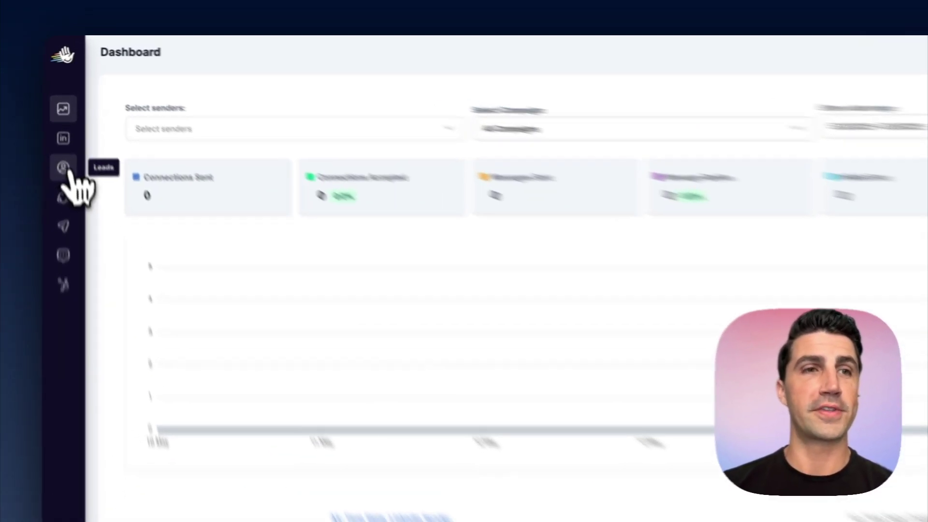
- Open HeyReach's Leads page, where the LinkedIn Search Bar import shows a head of sales search
click(61, 131)
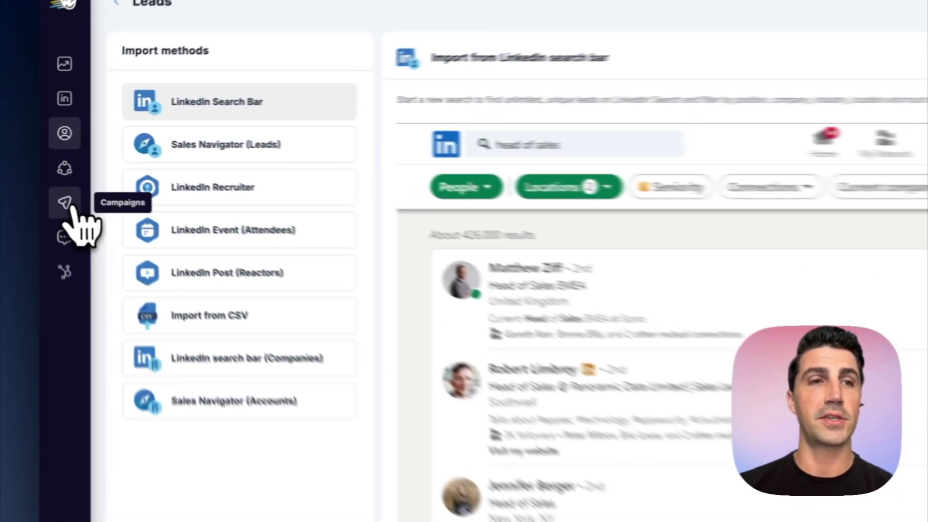
- Edit Demo Campaign and scroll through its Sequence flow chart of connection requests, InMails and messages
click(61, 172)
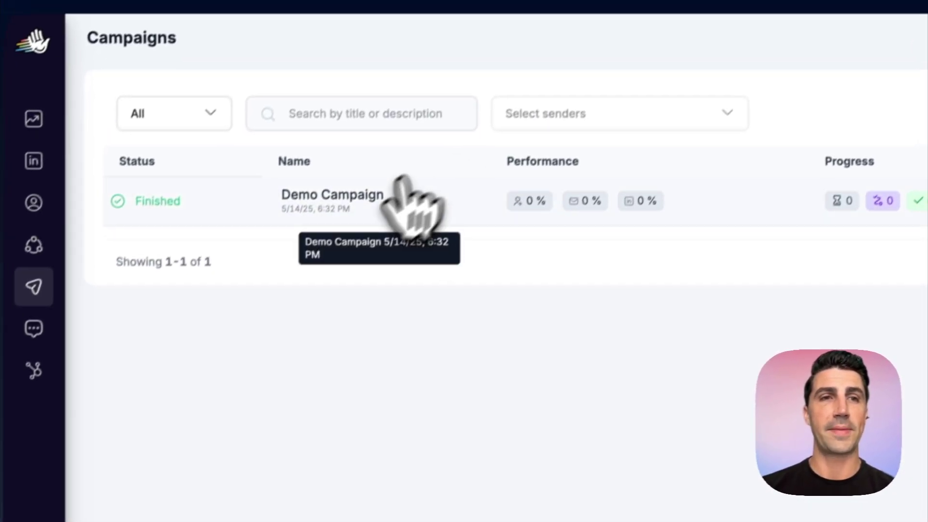
click(338, 127)
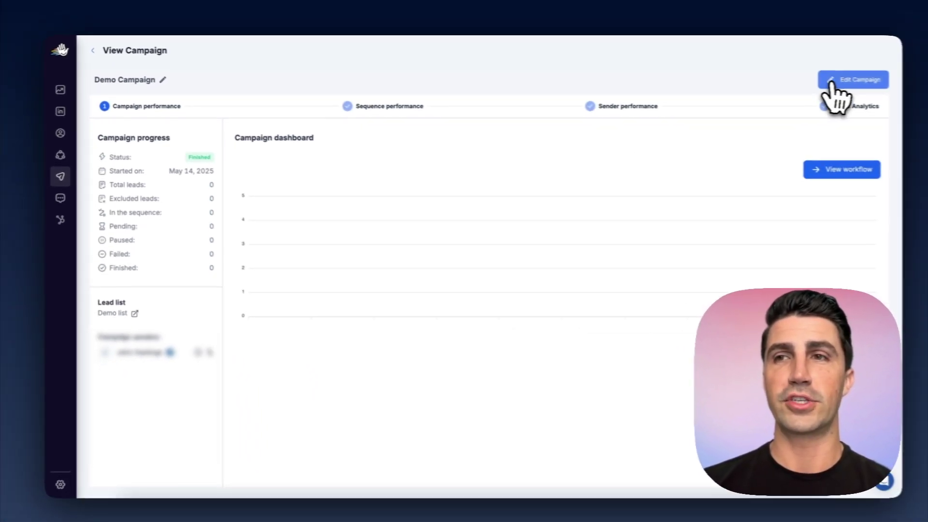
click(831, 81)
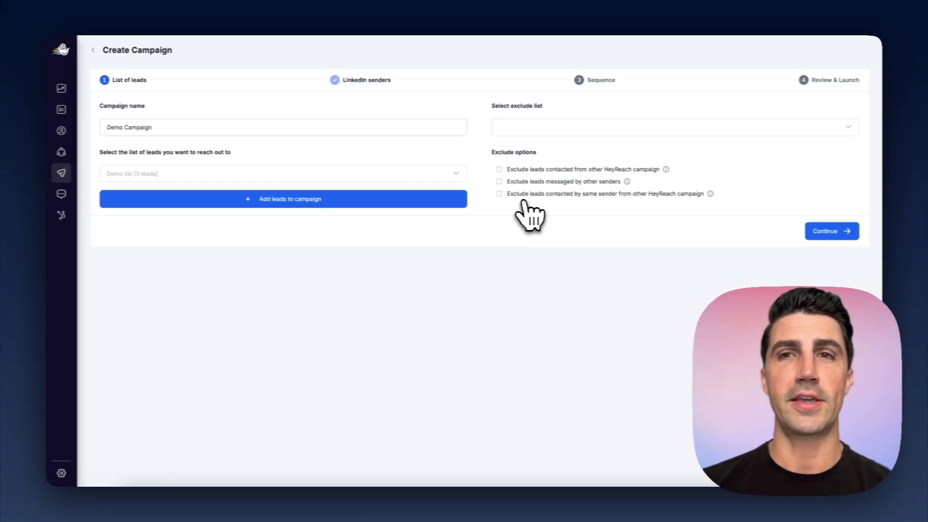
click(603, 81)
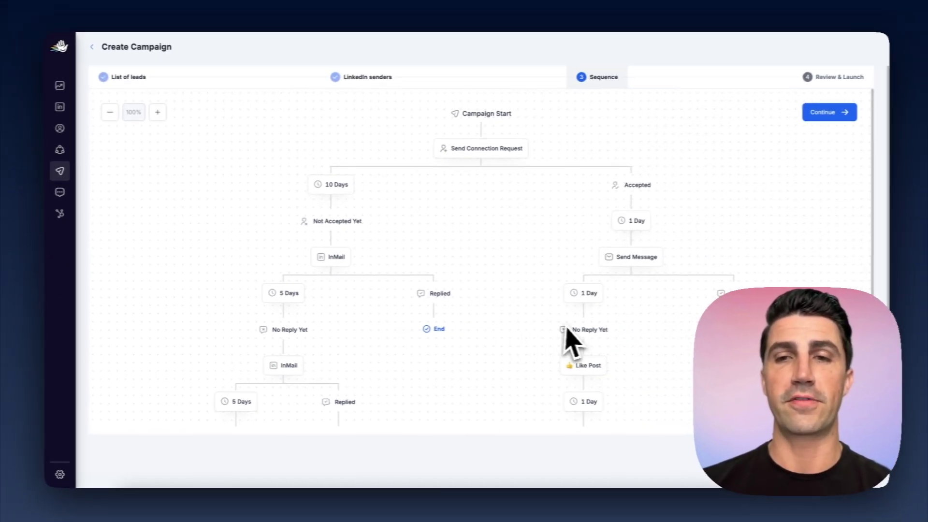
scroll(568, 333, down, 3)
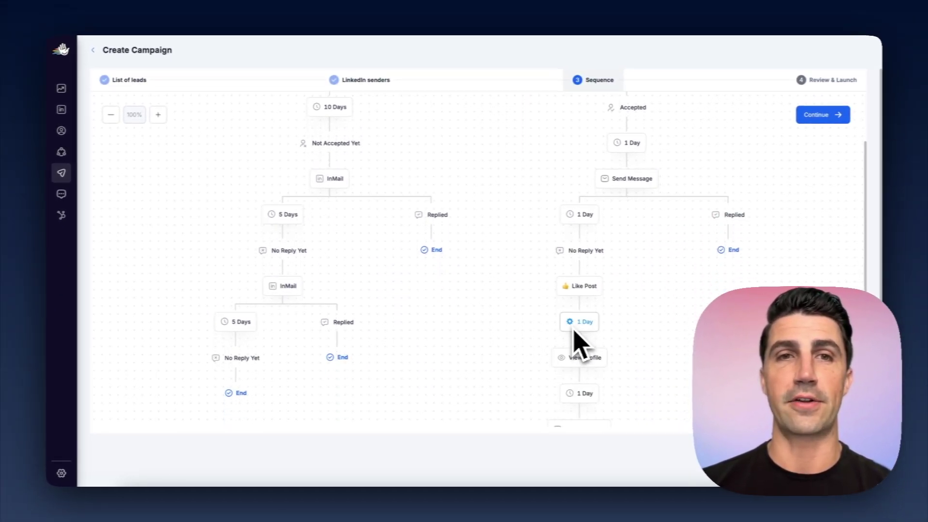
scroll(564, 331, up, 3)
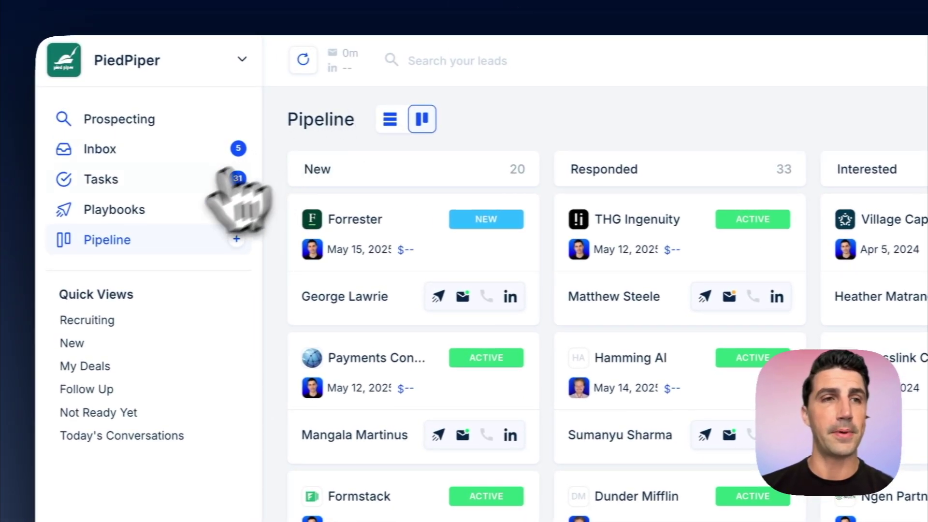
click(166, 209)
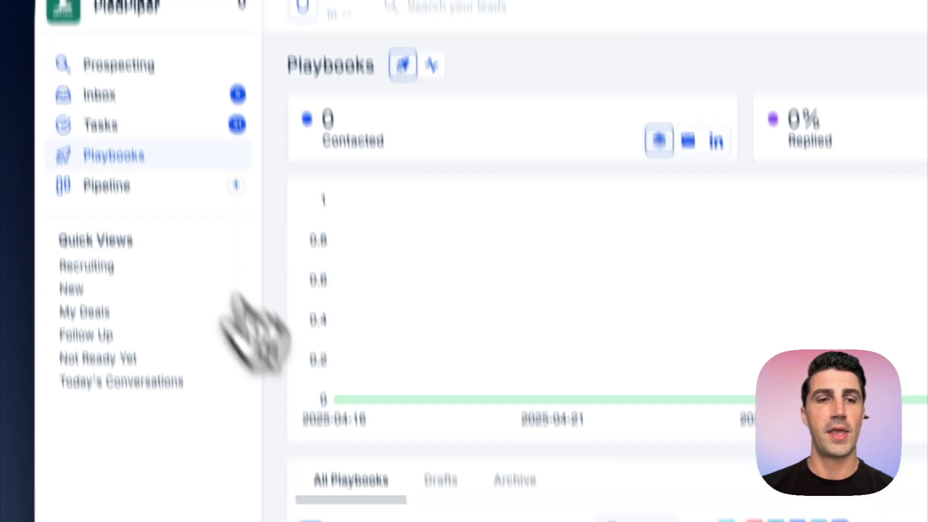
click(305, 384)
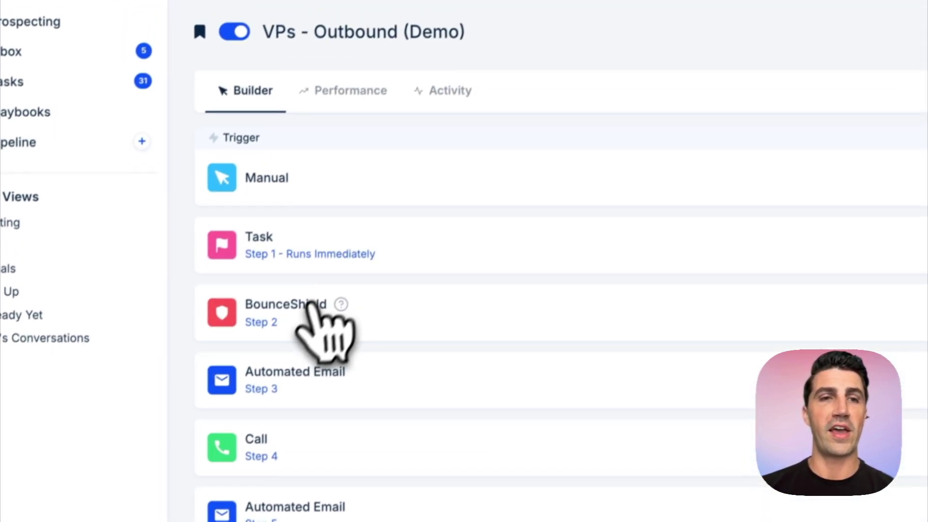
click(276, 179)
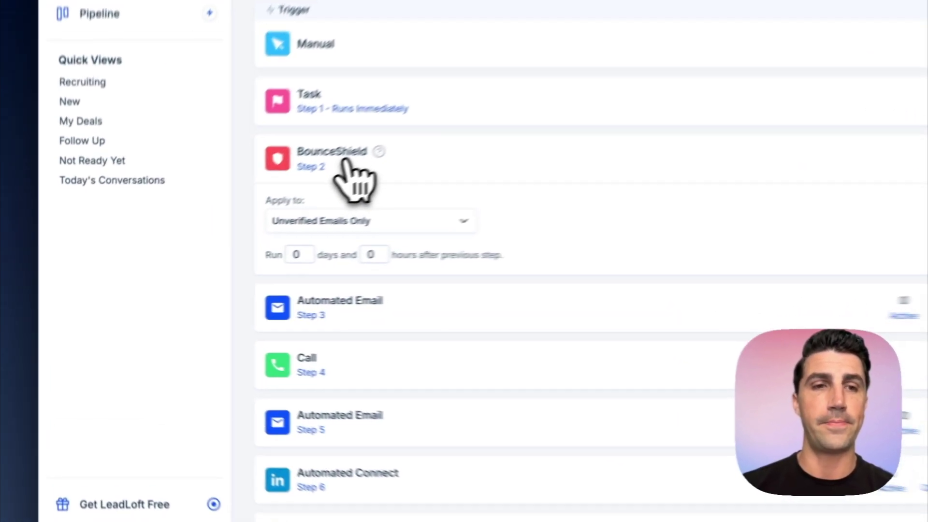
click(227, 226)
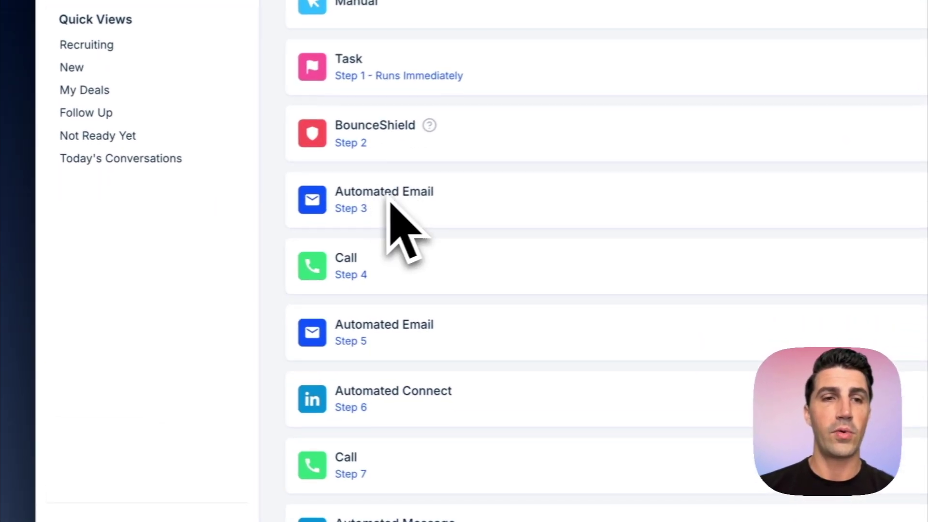
click(224, 312)
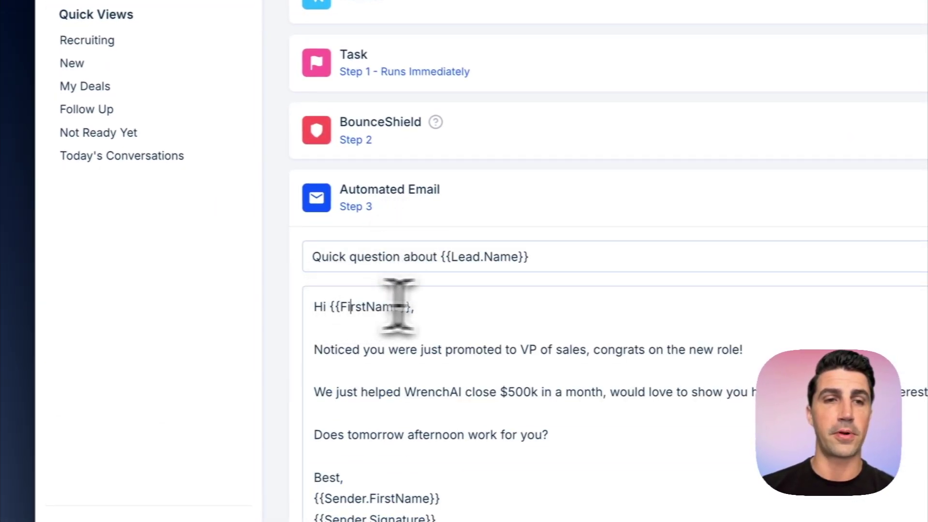
click(454, 218)
click(423, 283)
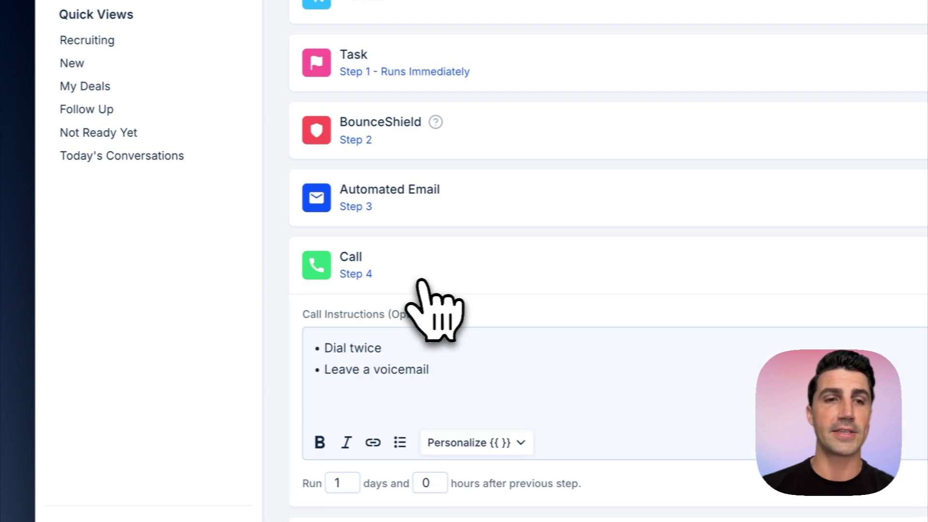
click(421, 282)
scroll(421, 285, down, 3)
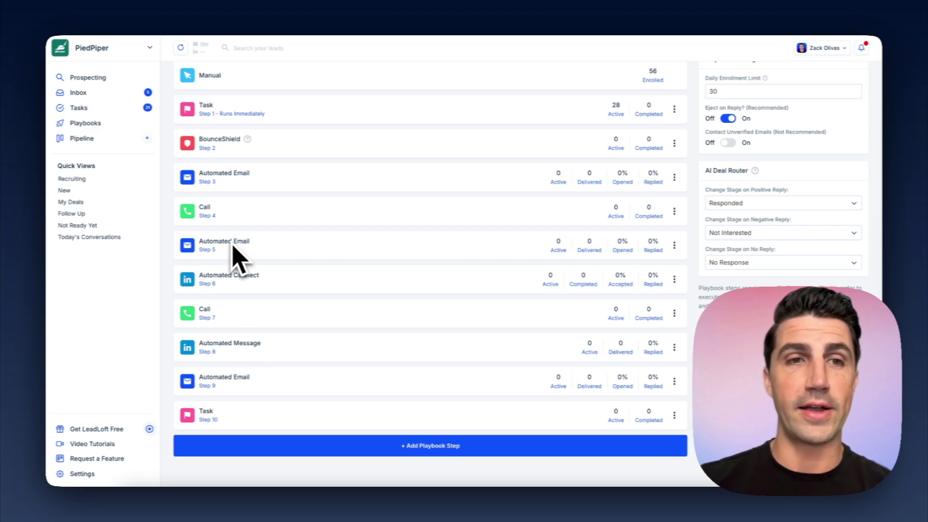
scroll(233, 246, up, 2)
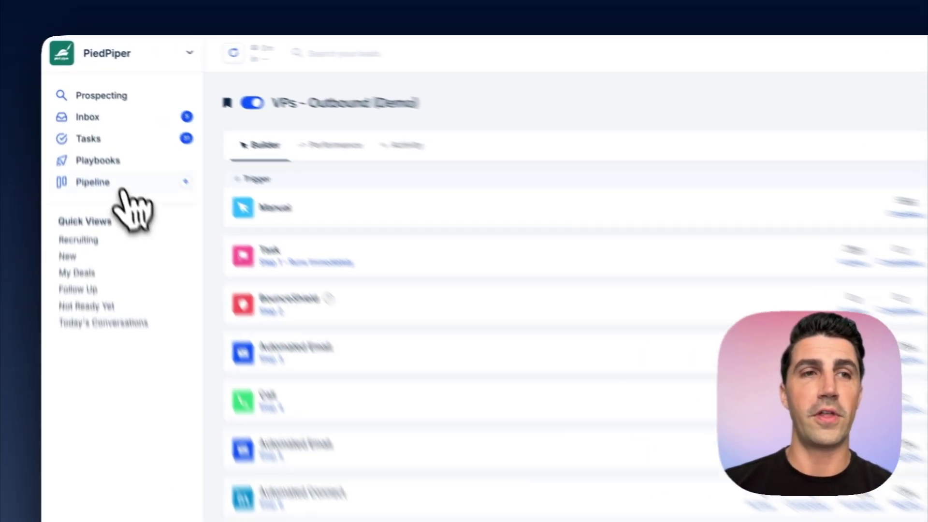
click(94, 140)
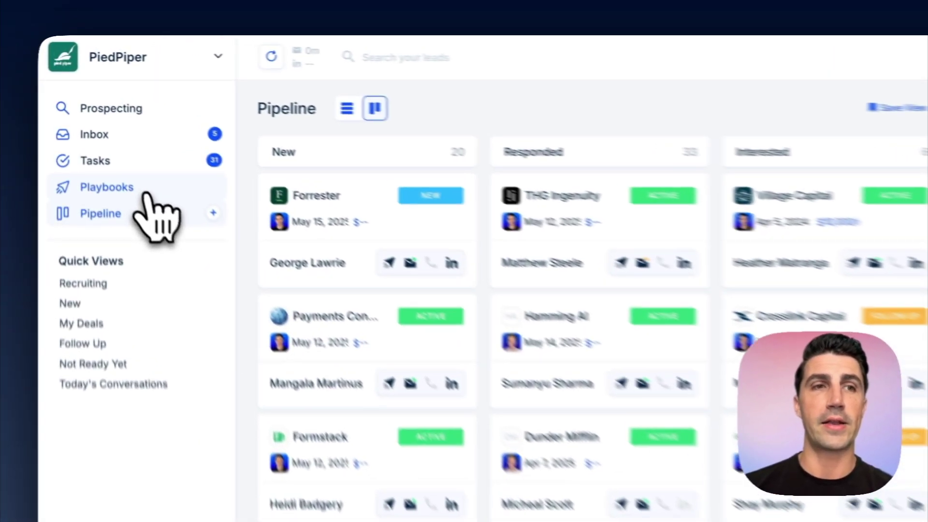
- Start a new AI Prospector playbook targeting 'VPs of sales leaders in SF.'
click(85, 124)
click(853, 79)
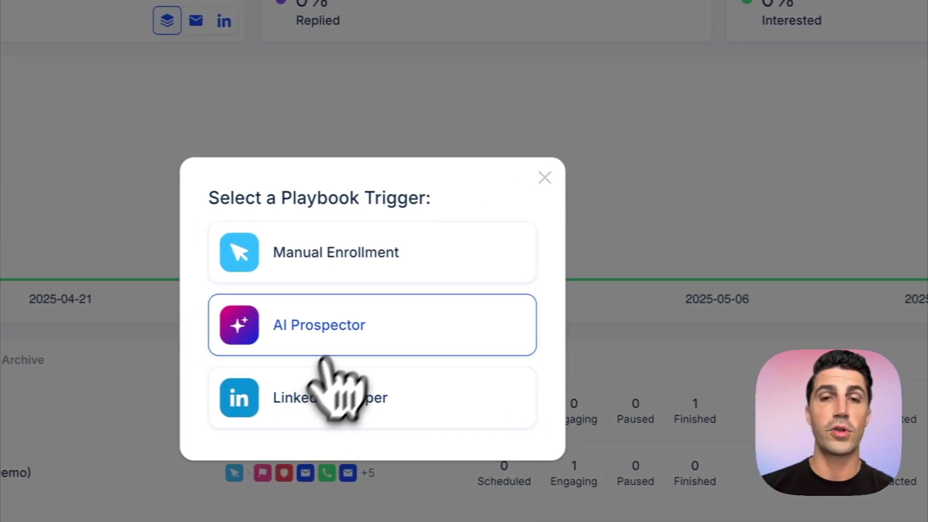
click(496, 269)
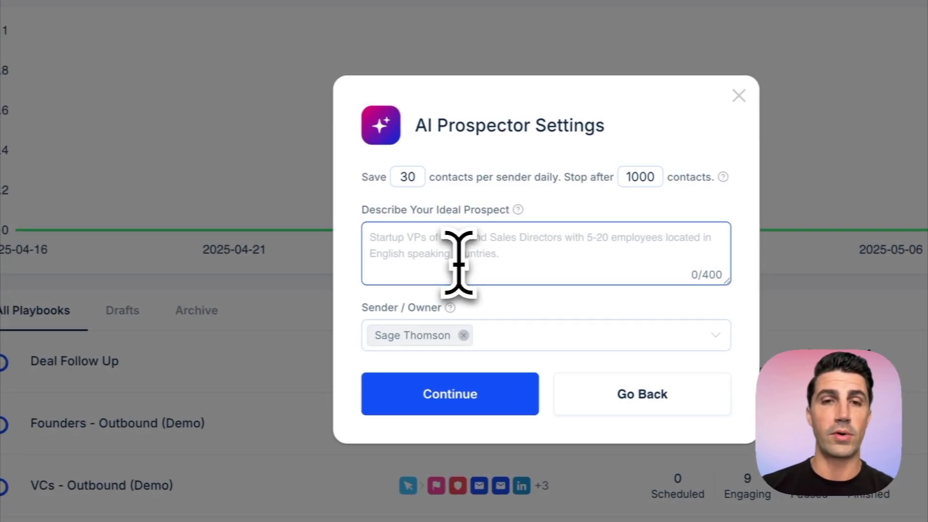
text(VPs )
text(of sales leaders in SF.)
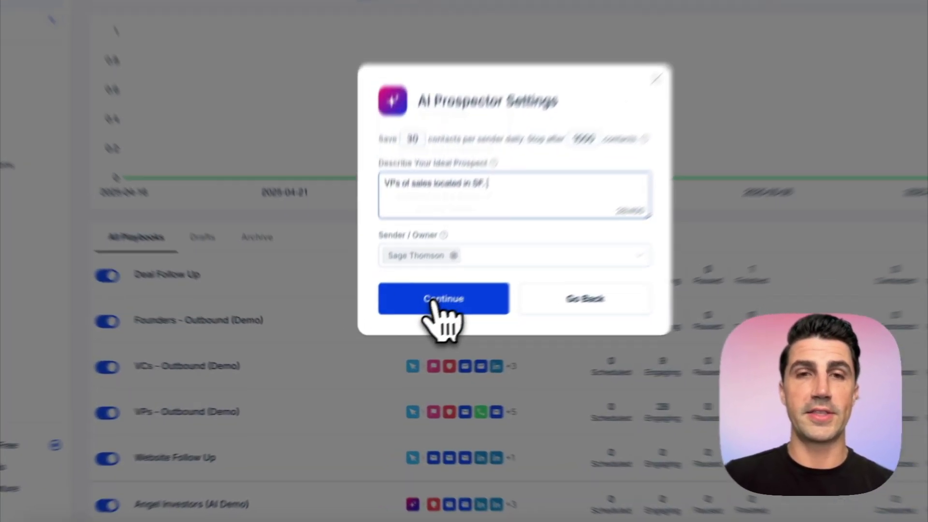
click(408, 331)
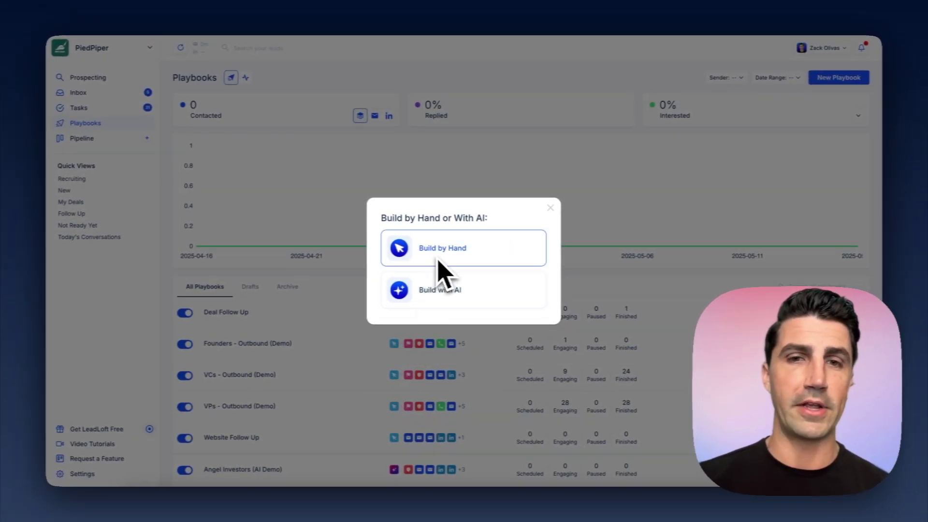
- Generate the playbook with AI from the Outbound Lead Gen template prompt and a pitch
click(441, 290)
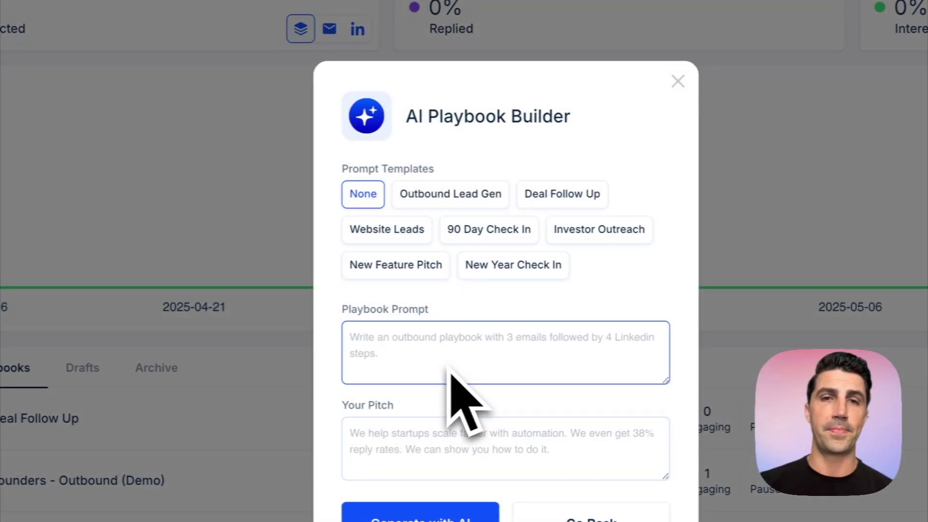
click(441, 205)
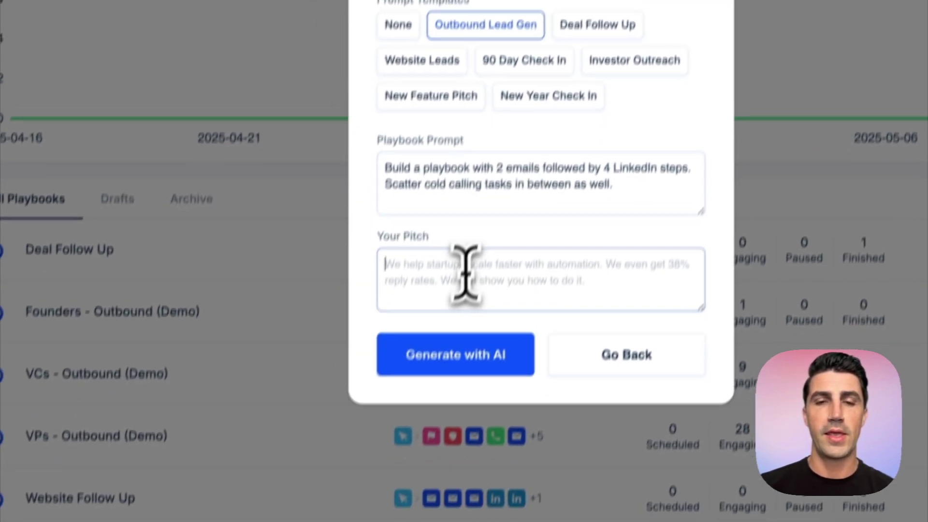
click(430, 440)
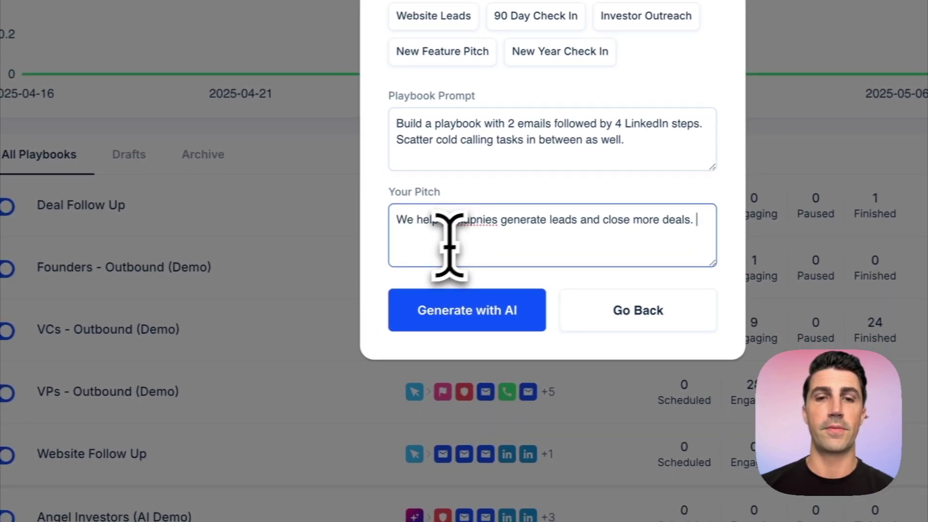
click(457, 310)
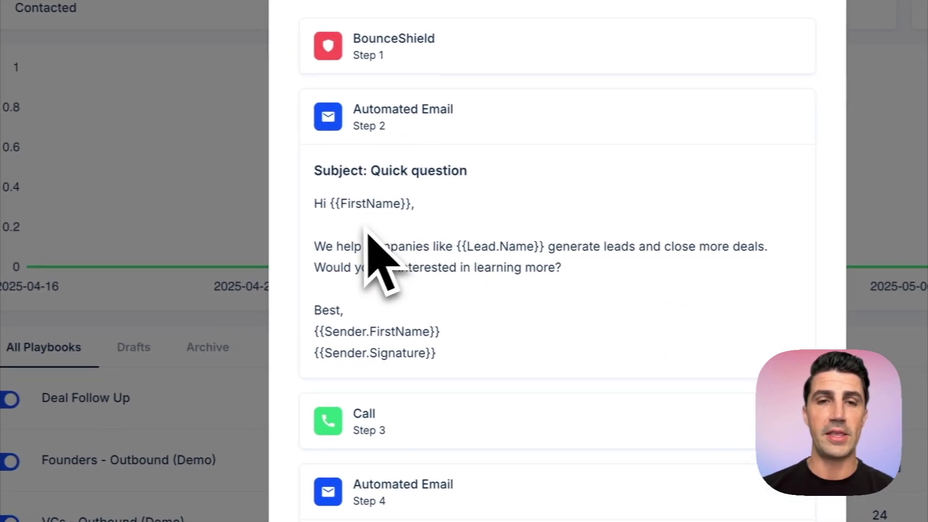
- Review the generated steps down to Step 9 and use the playbook as Outbound Outreach
scroll(486, 290, down, 4)
scroll(428, 232, down, 8)
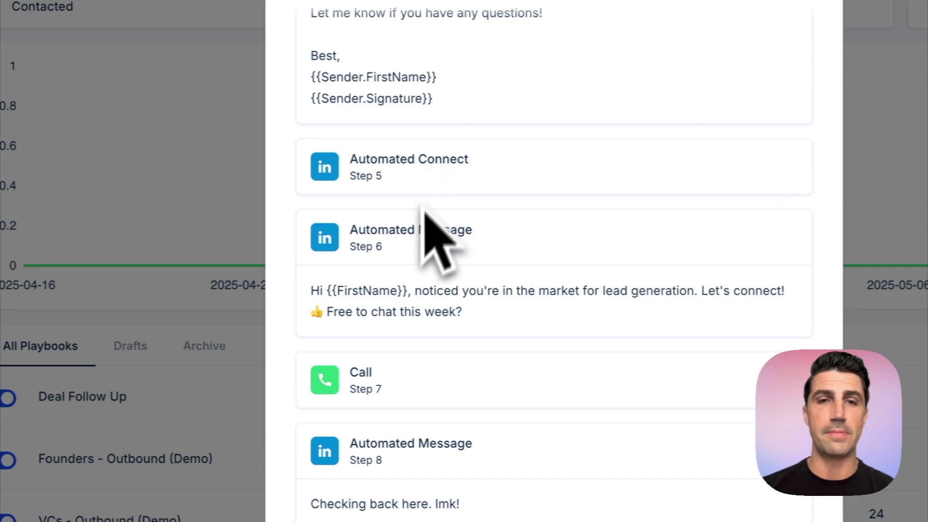
scroll(428, 268, down, 2)
scroll(417, 244, down, 5)
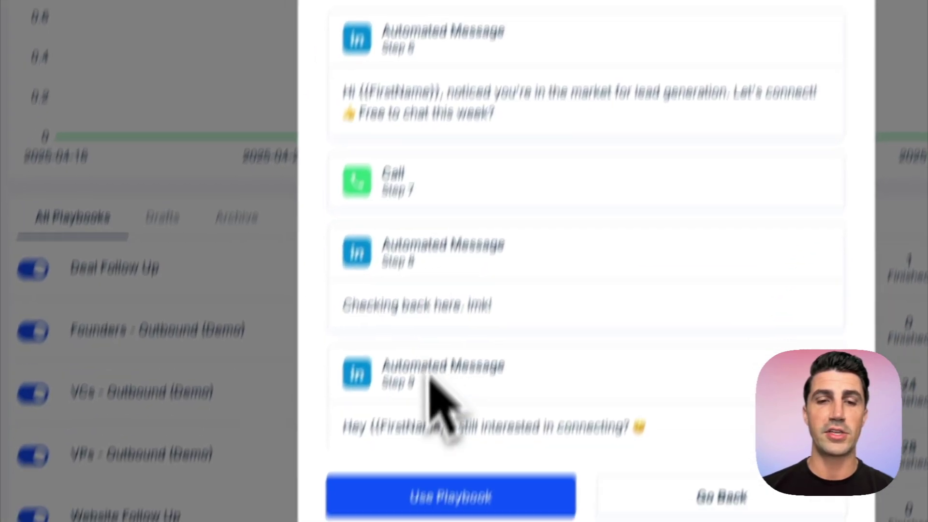
click(456, 386)
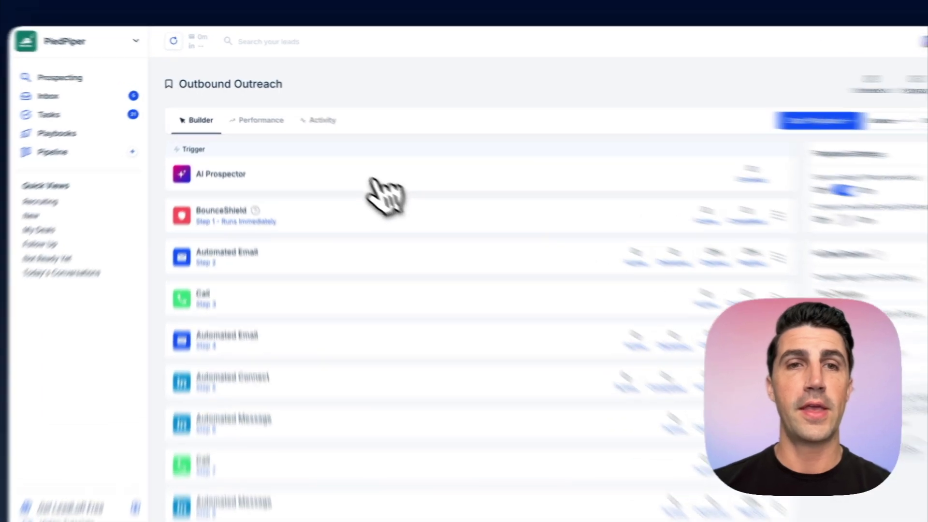
click(329, 162)
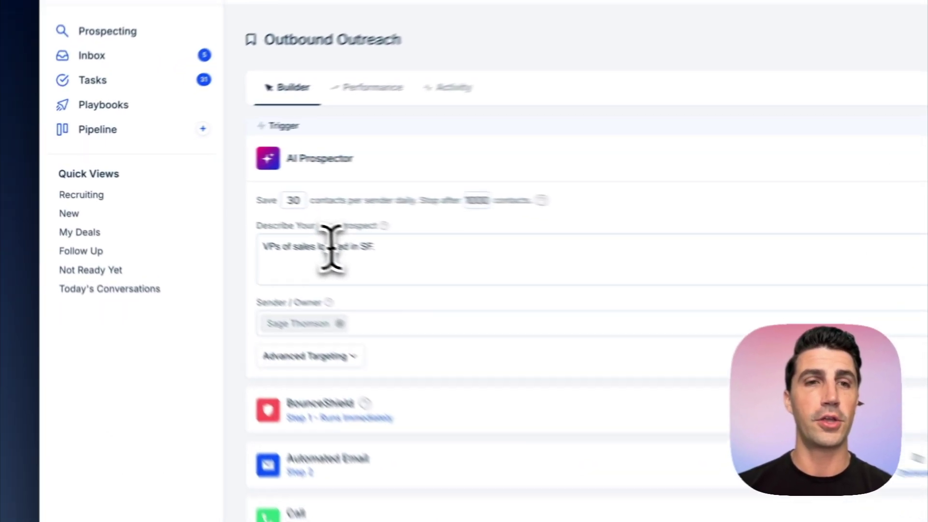
triple_click(225, 211)
click(268, 211)
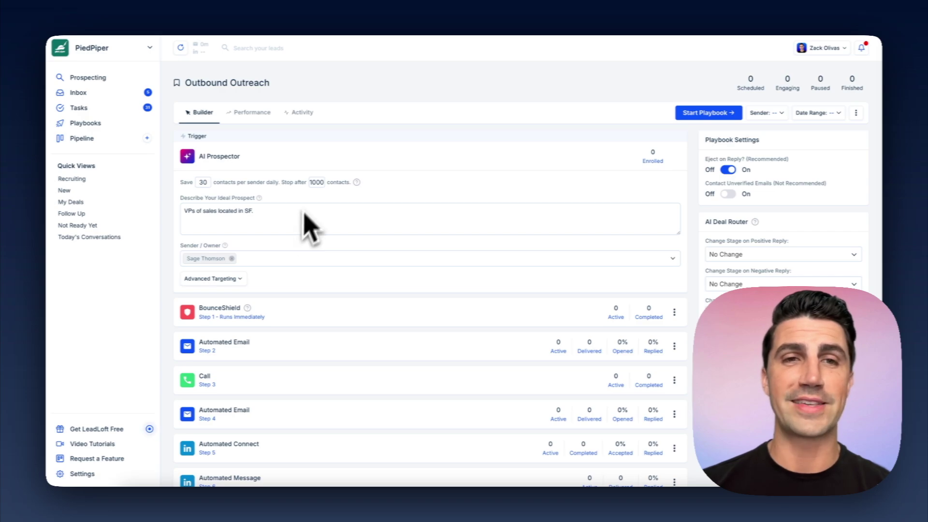
click(318, 164)
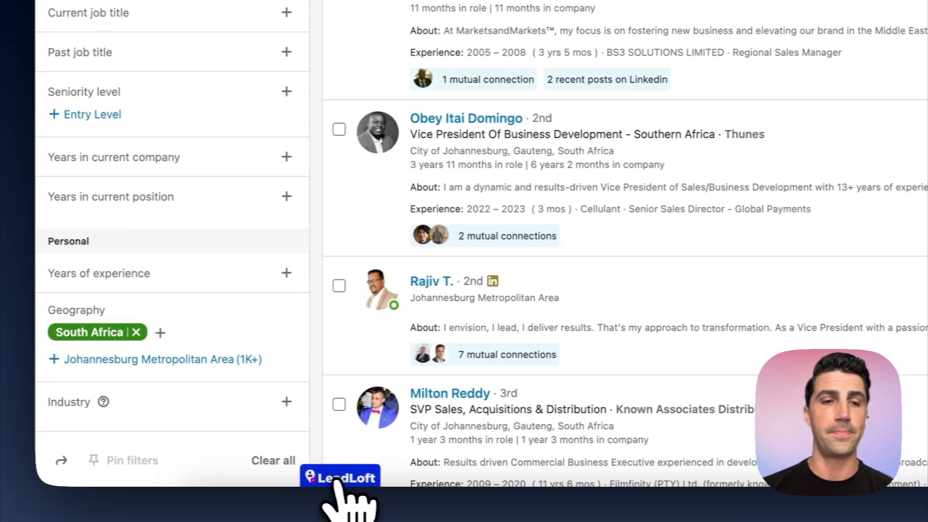
- Keep VP of Sales - 11-50 as the segment and VPs - Outbound (Demo) as the playbook
click(363, 457)
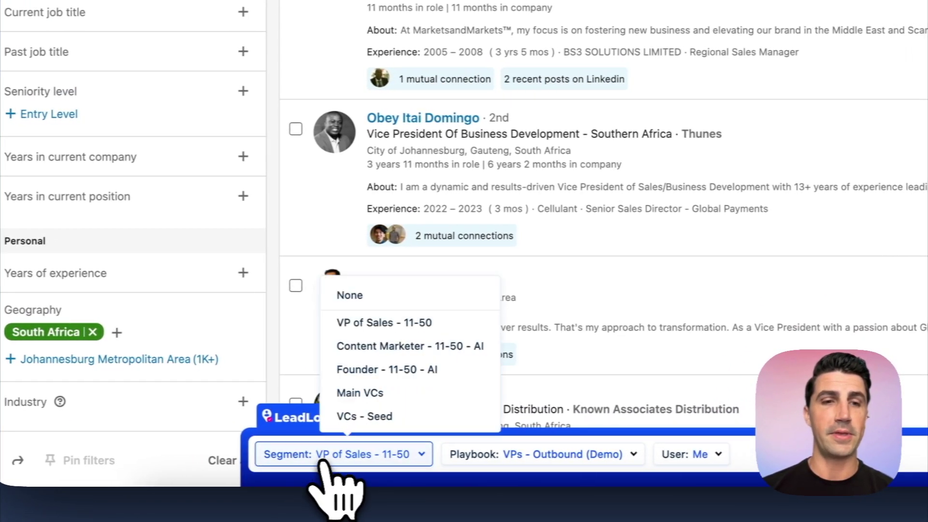
click(417, 322)
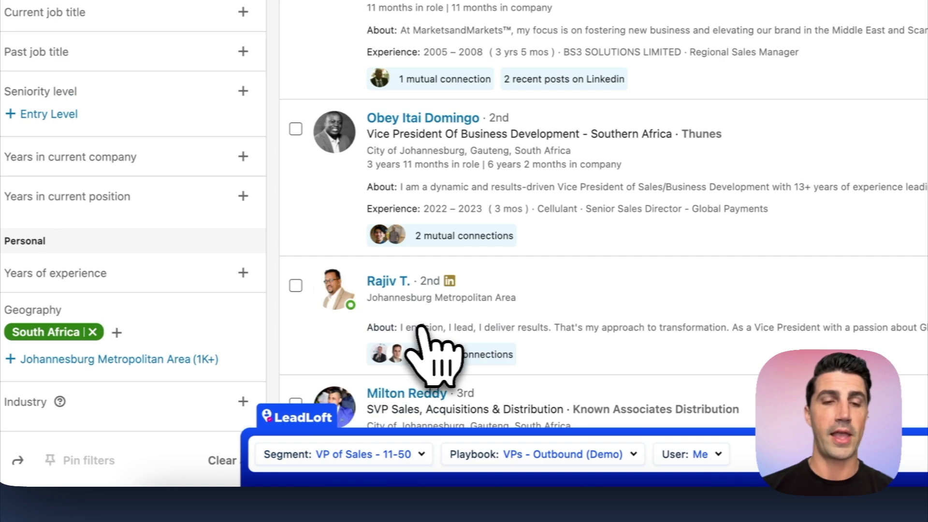
click(524, 457)
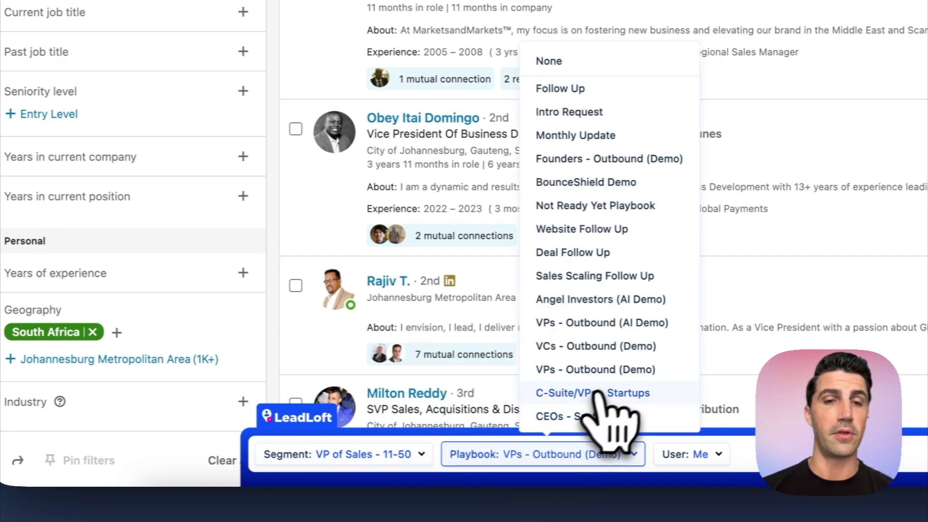
click(613, 372)
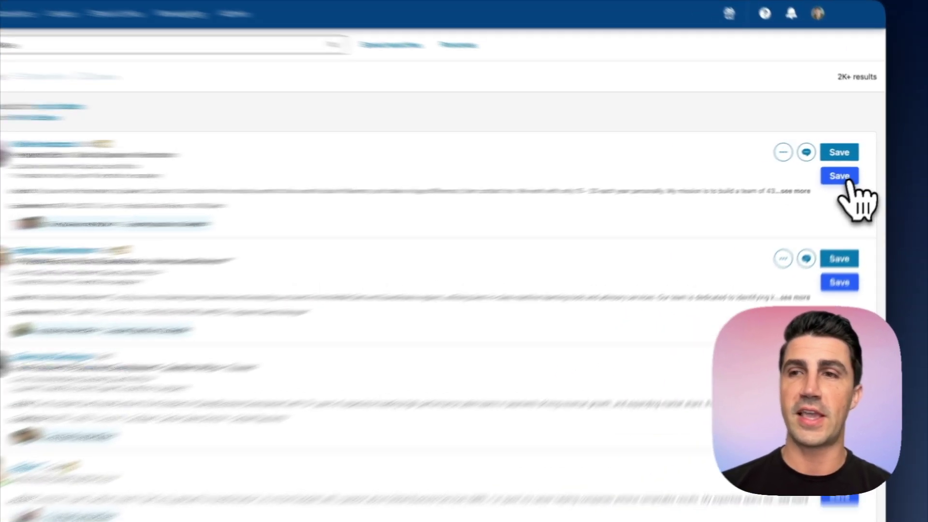
- Save the top three Sales Navigator leads into LeadLoft
click(849, 167)
click(848, 245)
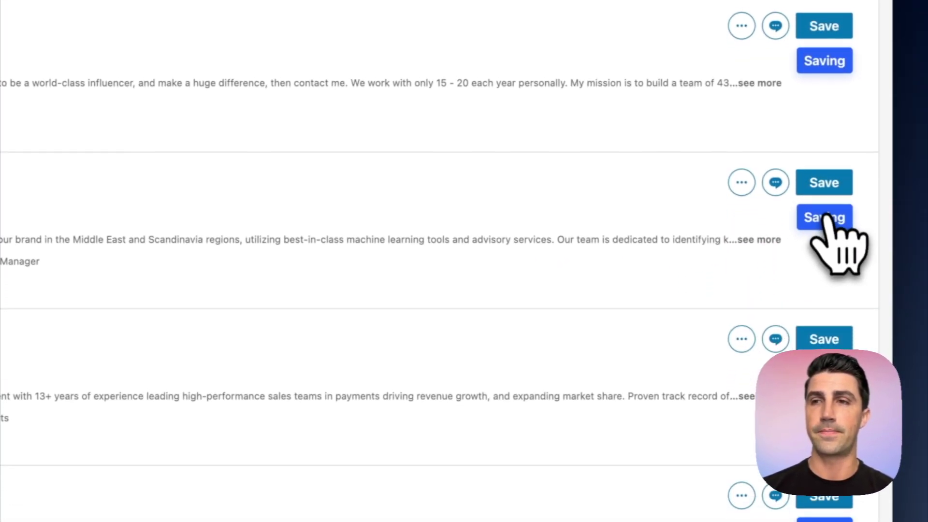
scroll(824, 218, down, 2)
click(825, 288)
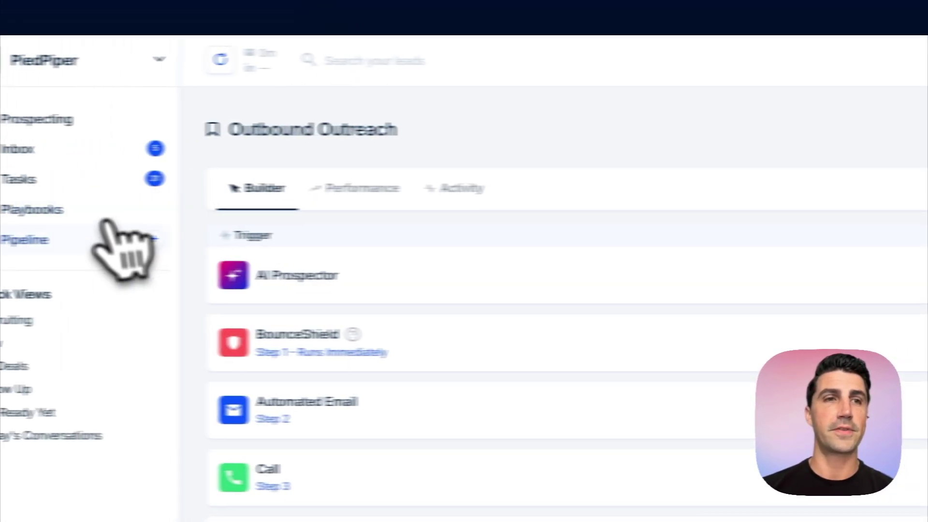
- Open the Pipeline board, view a newly added lead's card, then return to the board
click(108, 237)
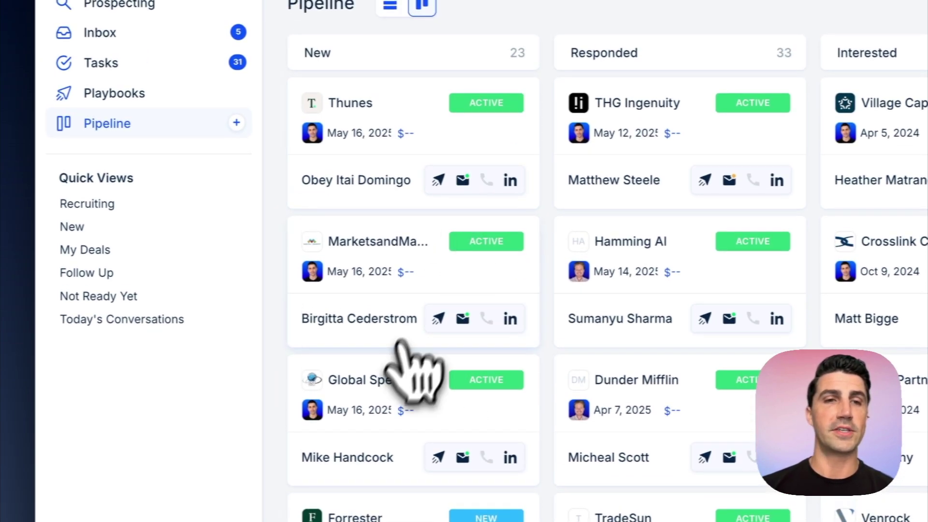
click(384, 380)
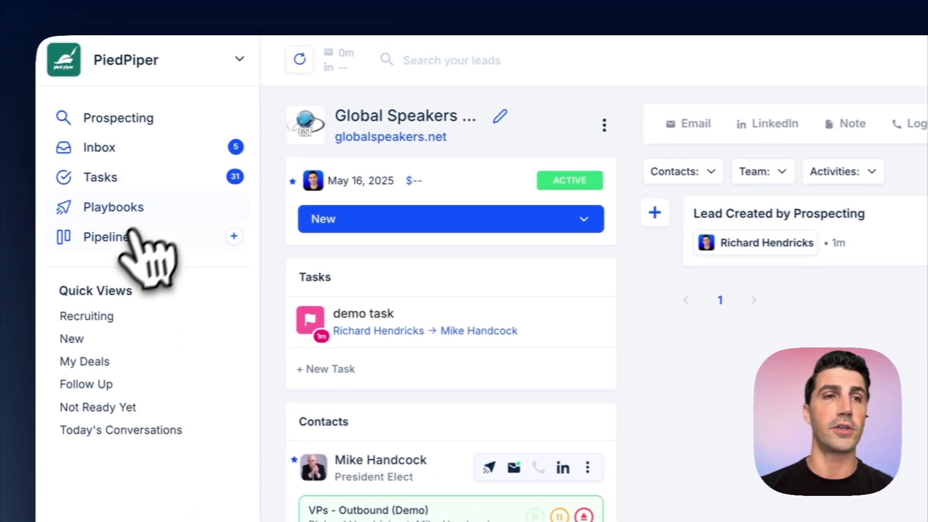
click(95, 209)
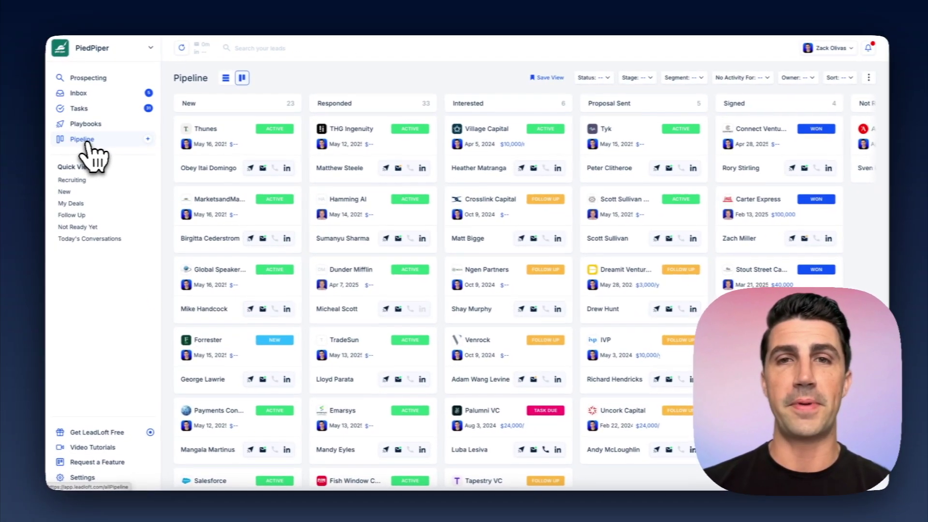
- Filter the pipeline to Follow Up status and owner Me, then back out of Save View
click(594, 78)
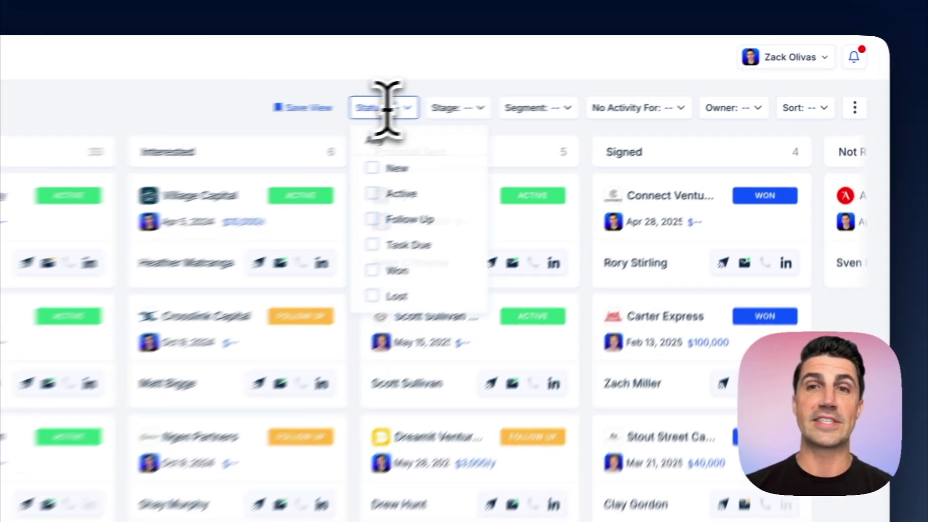
click(394, 221)
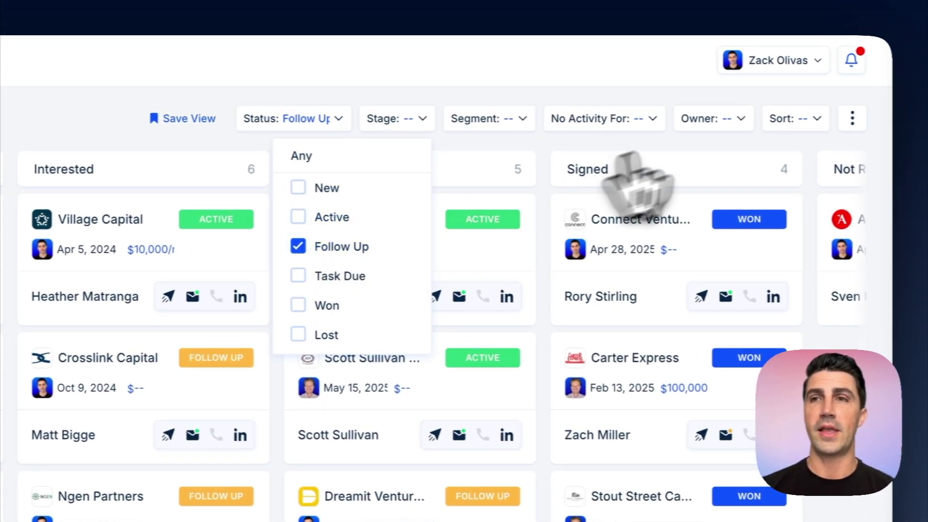
click(714, 119)
click(686, 187)
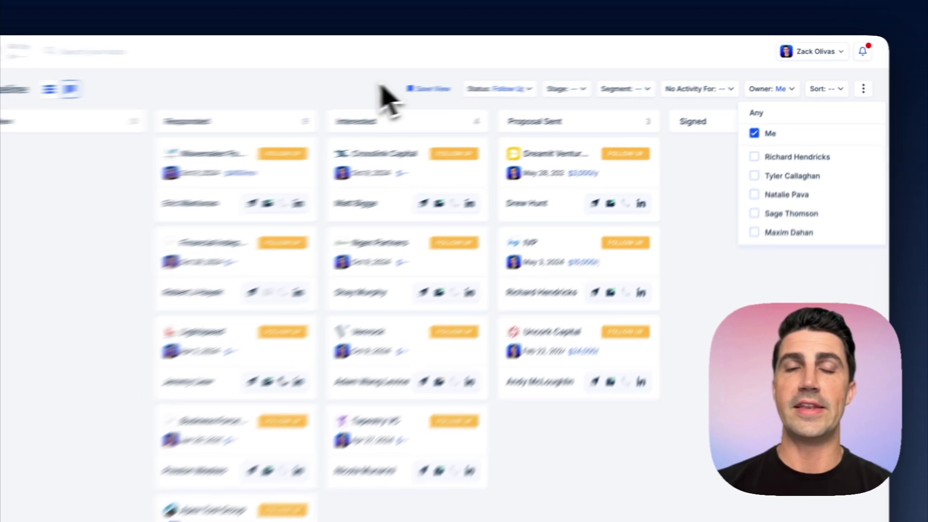
click(394, 94)
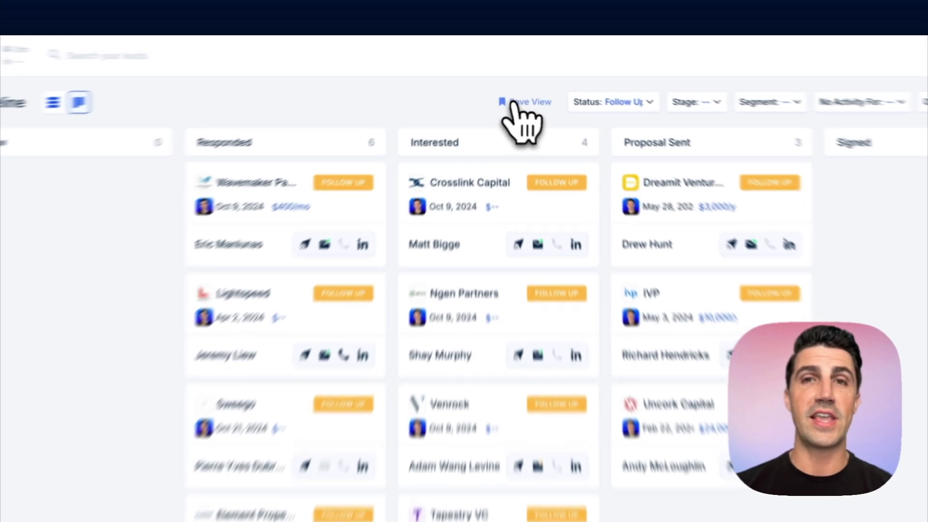
click(510, 77)
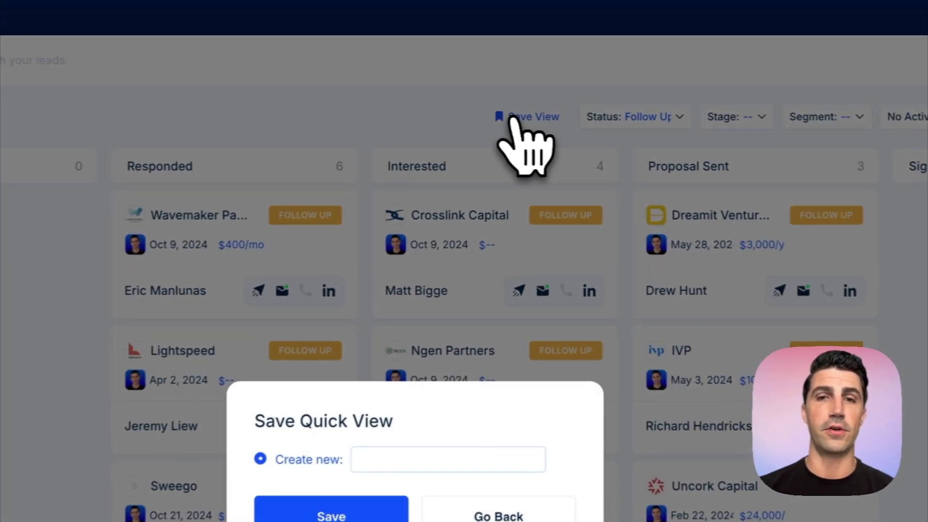
click(497, 278)
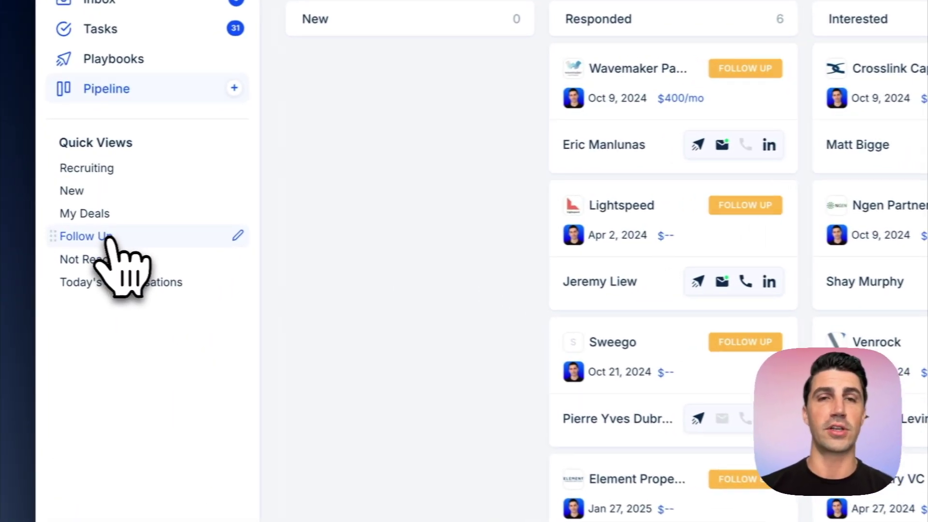
- Open the Follow Up quick view, then drag the Wavemaker card toward Interested and back to Responded
click(71, 213)
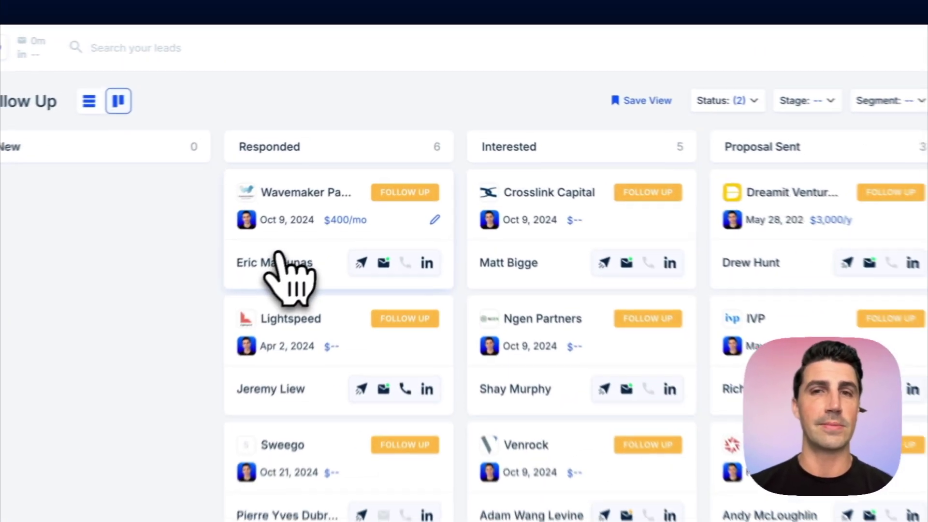
drag(350, 165, 348, 138)
drag(286, 227, 243, 271)
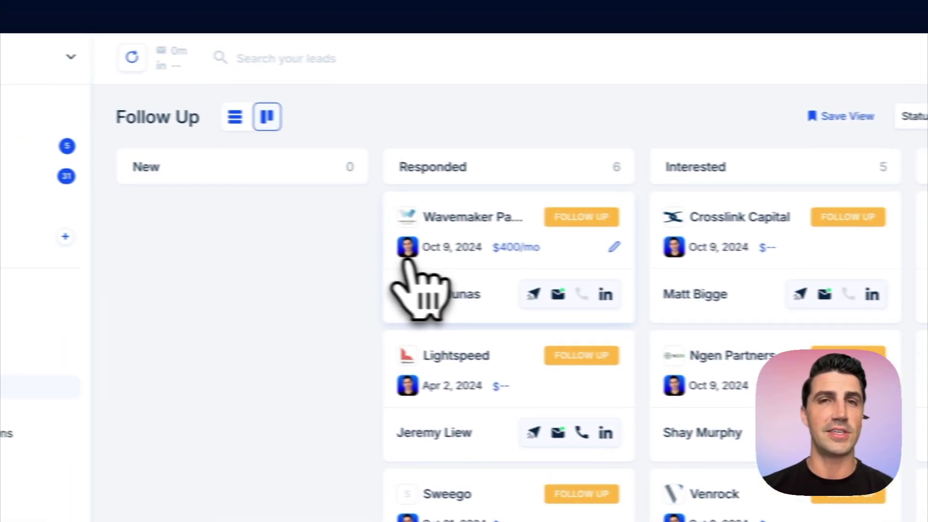